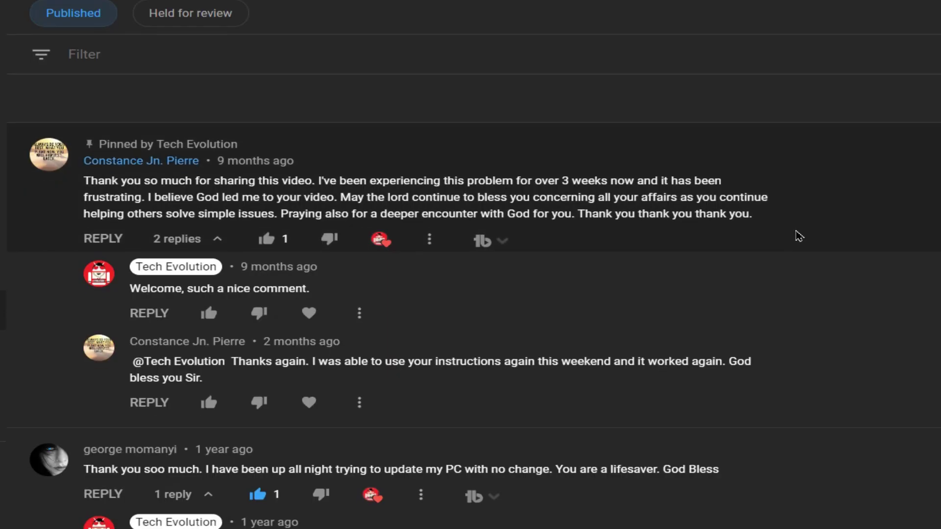
scroll(799, 236, down, 3)
scroll(799, 236, down, 1)
scroll(799, 236, down, 1)
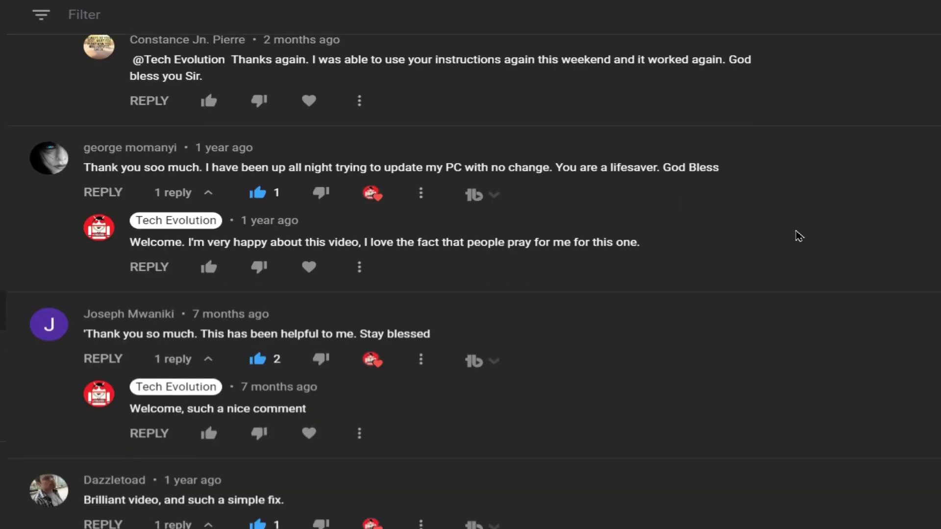
scroll(799, 235, down, 1)
scroll(798, 236, down, 1)
scroll(798, 235, down, 2)
scroll(799, 235, down, 1)
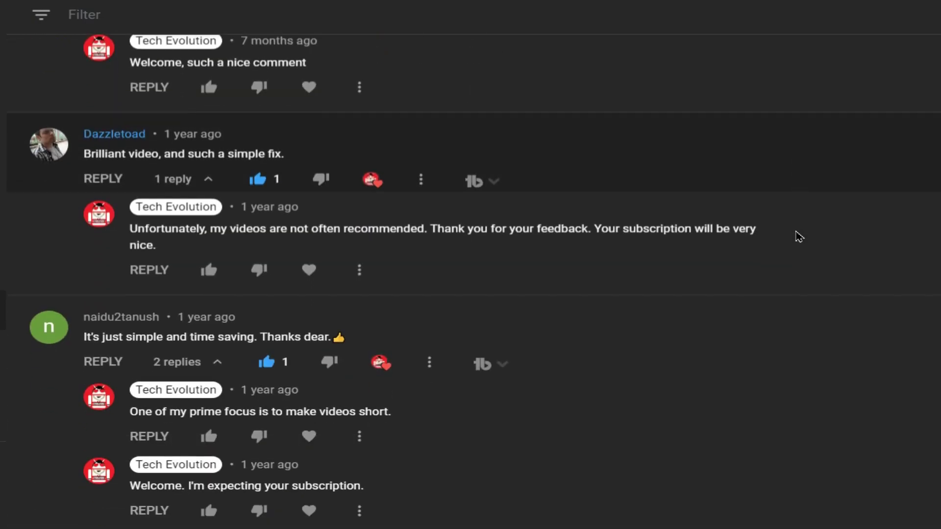
scroll(798, 236, down, 2)
scroll(799, 235, down, 1)
scroll(799, 236, down, 2)
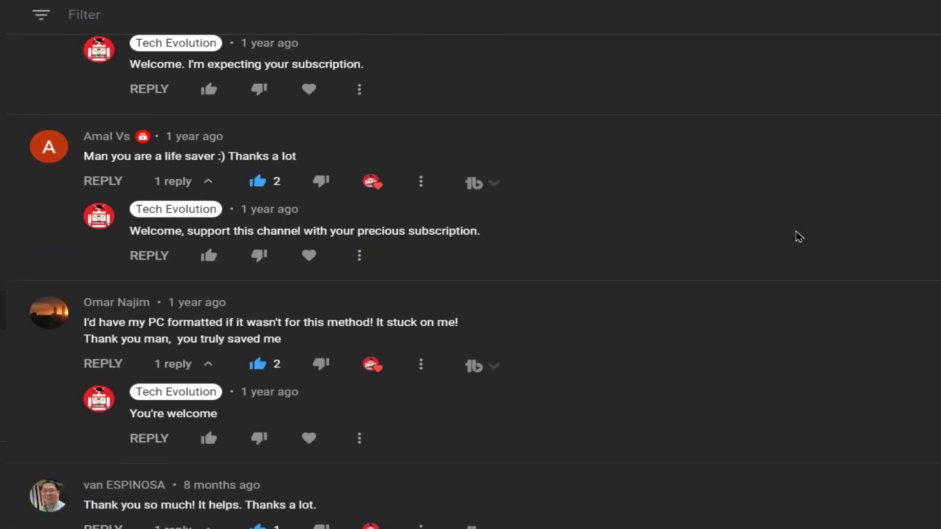
scroll(658, 302, down, 3)
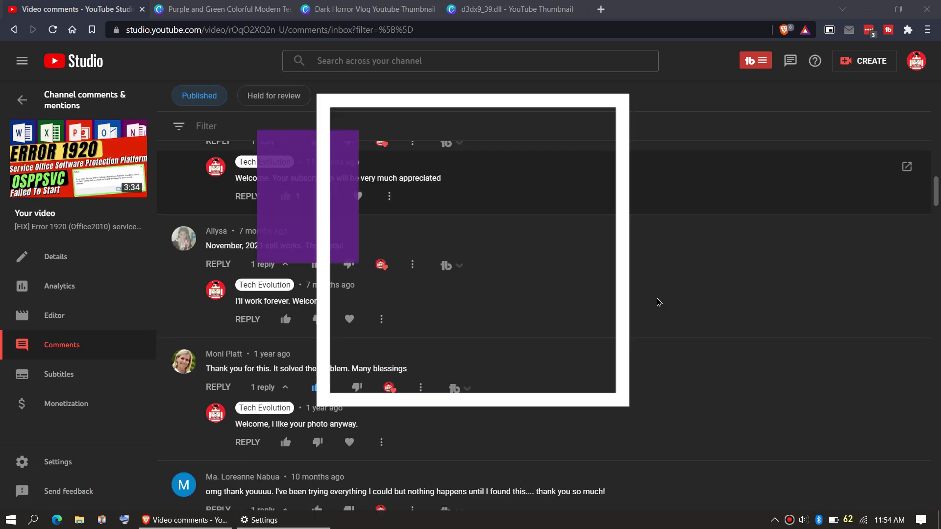
scroll(659, 302, down, 3)
scroll(657, 303, down, 3)
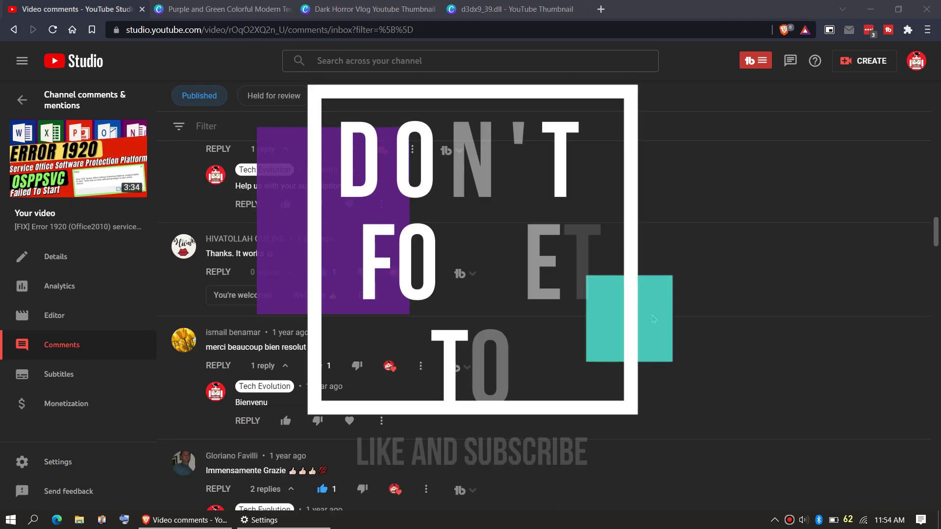
scroll(658, 302, down, 3)
scroll(658, 302, down, 2)
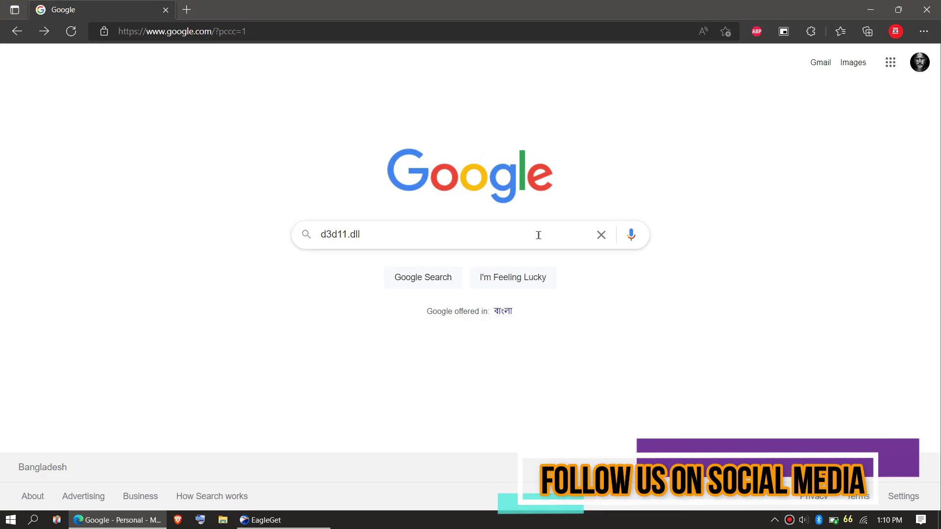
Step: Run the Google search for d3d11.dll and highlight the file name in the top DLL-files.com result
click(424, 284)
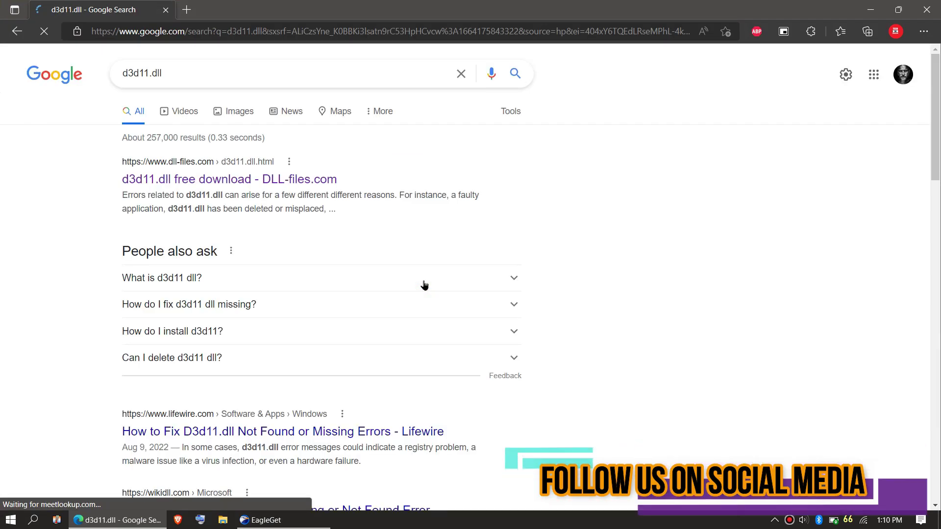
scroll(277, 245, down, 1)
scroll(286, 246, down, 4)
scroll(286, 247, down, 3)
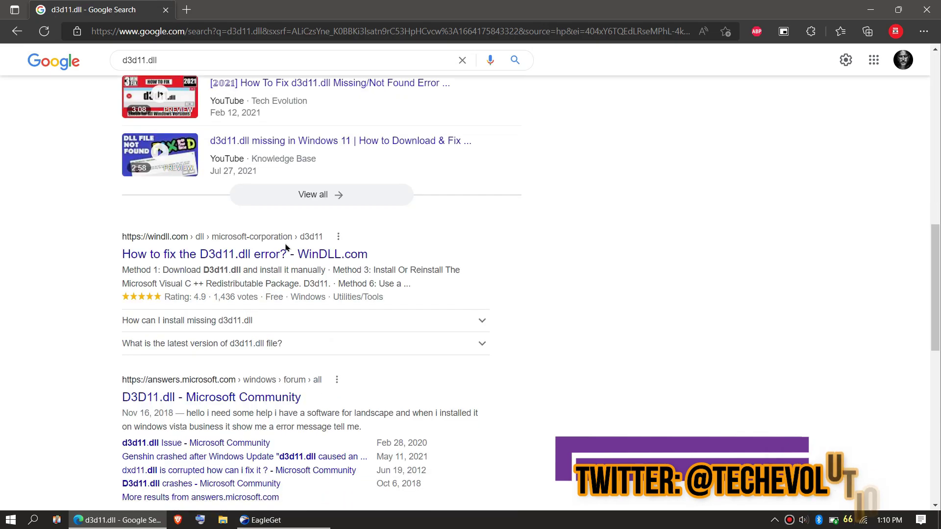
scroll(287, 248, down, 5)
scroll(286, 248, down, 3)
scroll(286, 248, up, 2)
scroll(285, 248, up, 6)
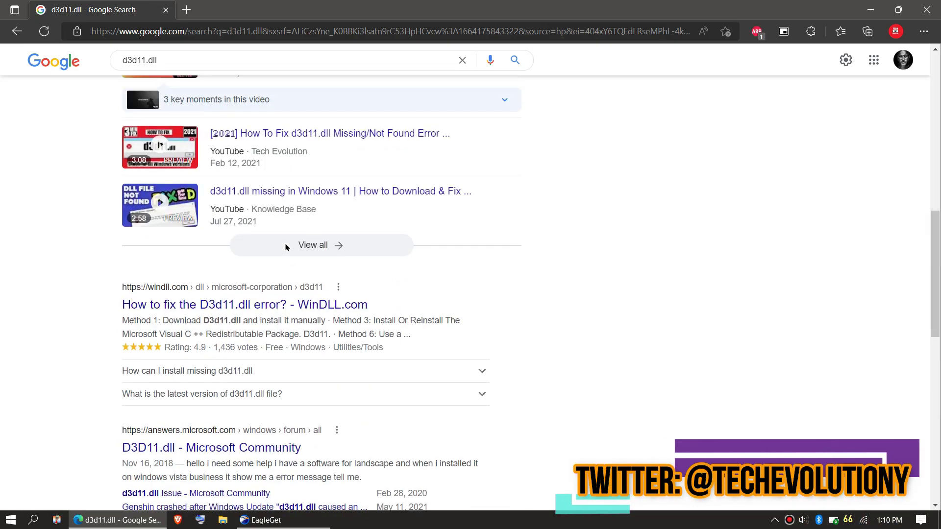
scroll(286, 247, up, 1)
scroll(286, 247, up, 2)
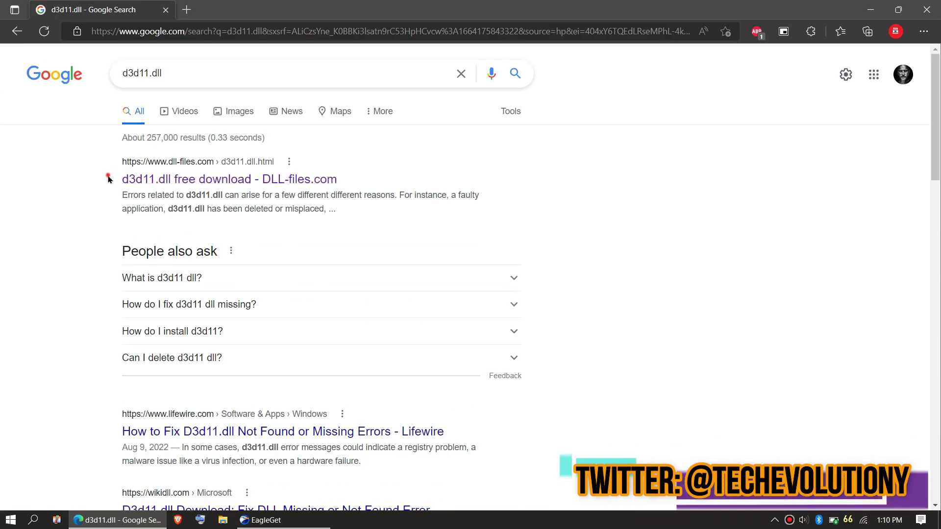
drag(145, 179, 148, 179)
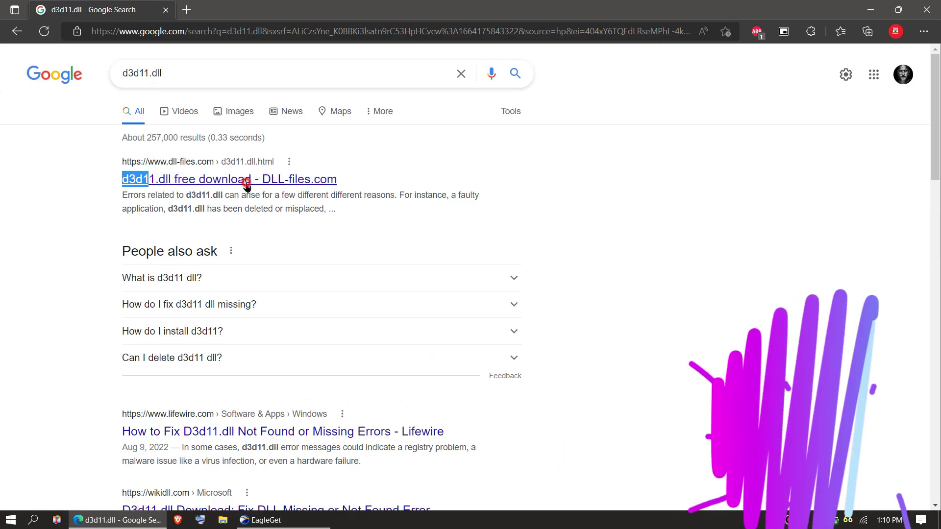
Step: Open the DLL-files.com d3d11.dll page and highlight the 32-bit and 64-bit 10.0.19041.1 version entries
click(246, 182)
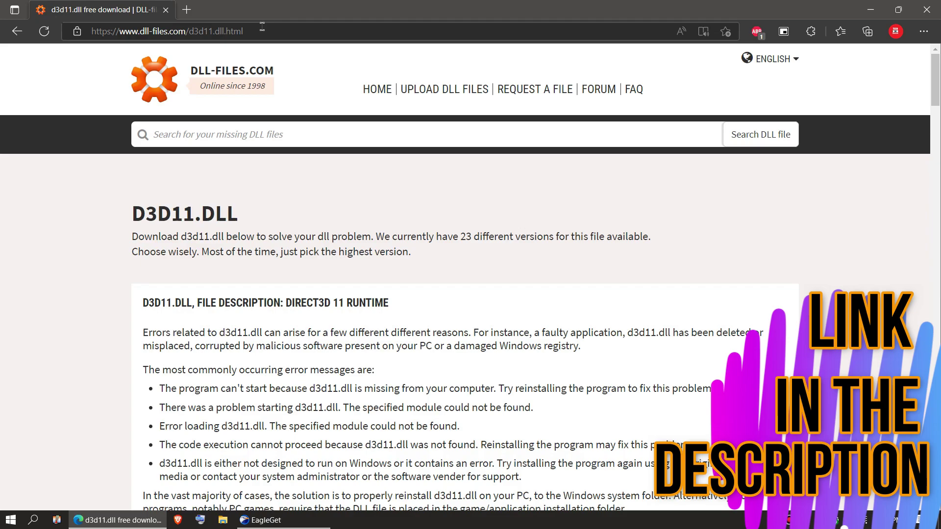
scroll(353, 221, down, 2)
scroll(353, 221, down, 3)
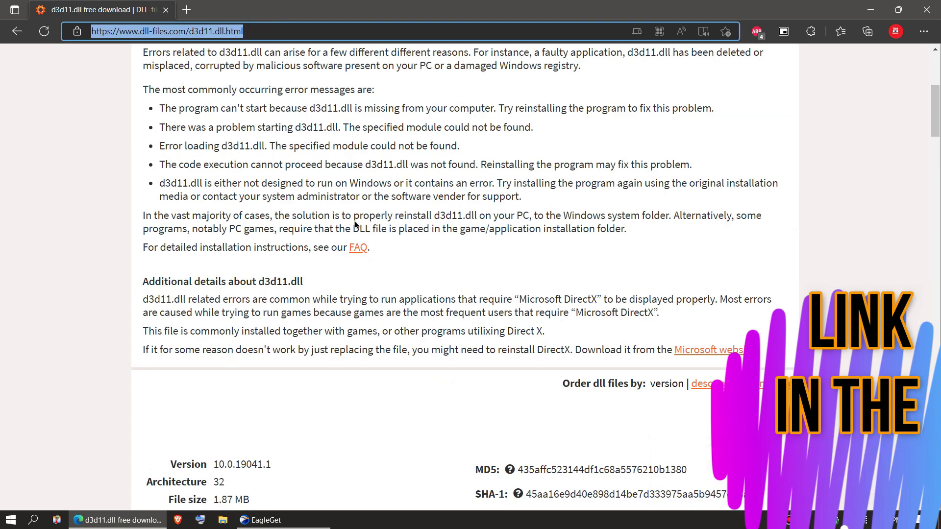
scroll(352, 165, down, 3)
scroll(354, 224, down, 2)
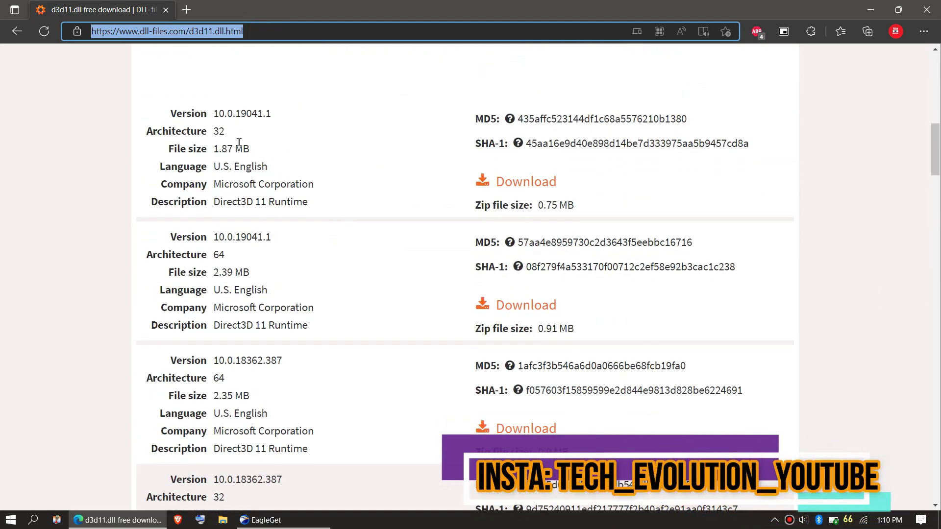
drag(212, 113, 208, 129)
click(235, 105)
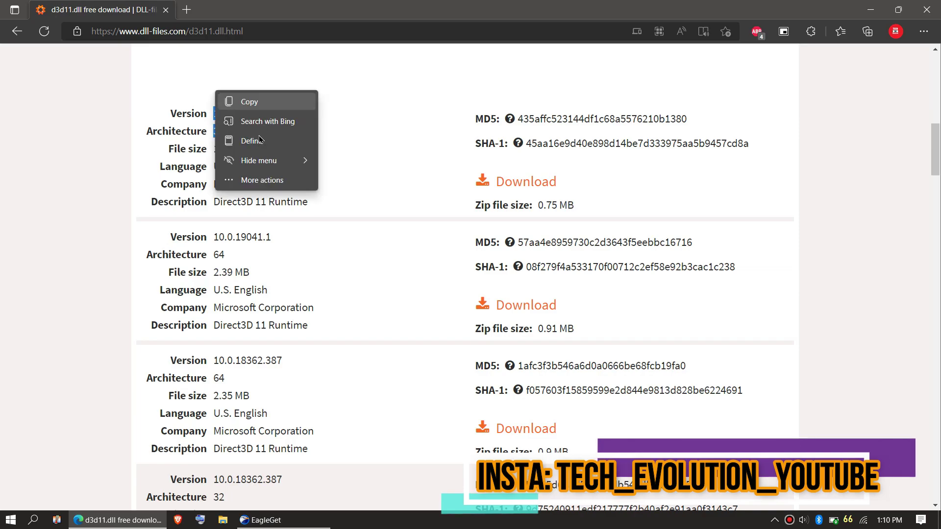
drag(236, 254, 197, 252)
click(348, 286)
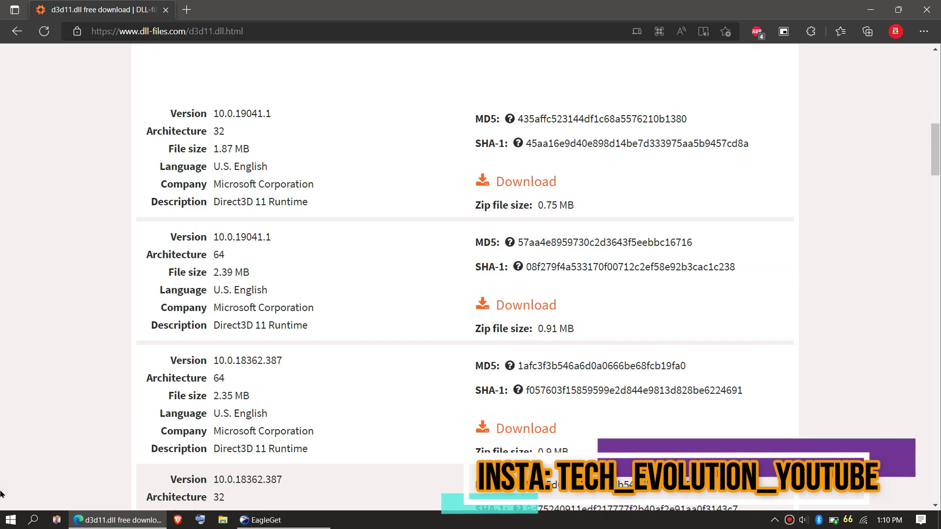
Step: Launch System Information, check the x64-based system type and Windows version, then minimize it
key(super)
text(s)
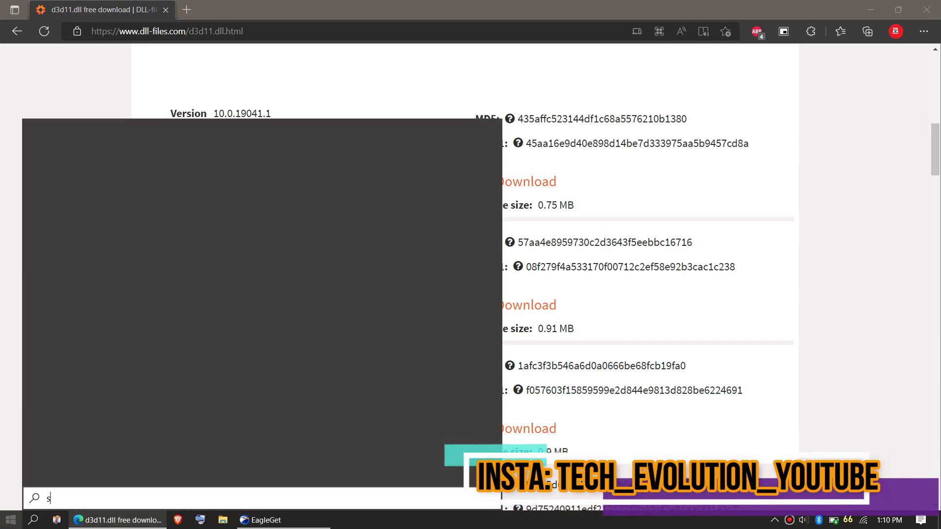
text(yste)
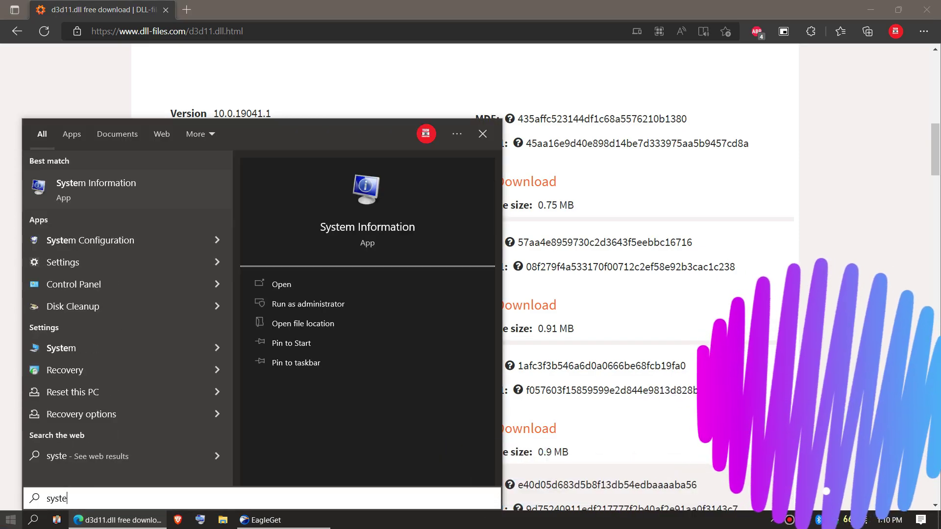
click(92, 189)
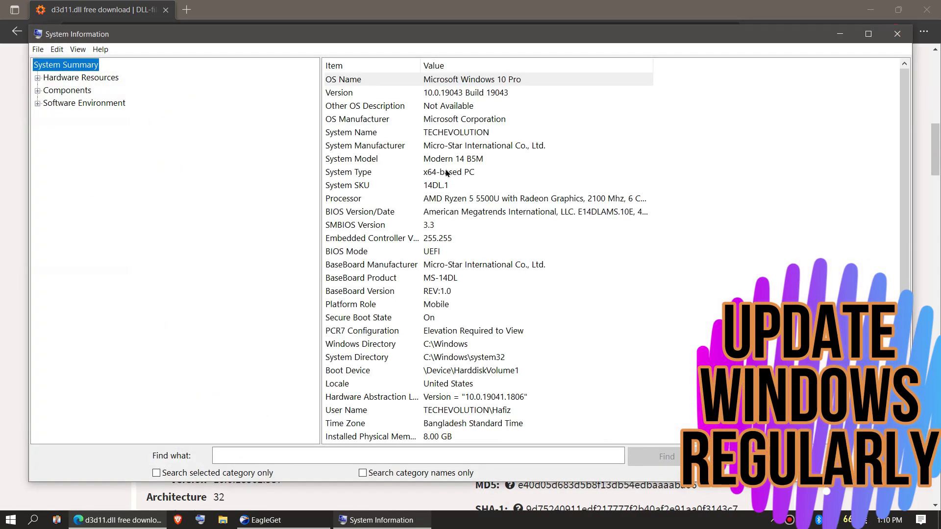
click(446, 172)
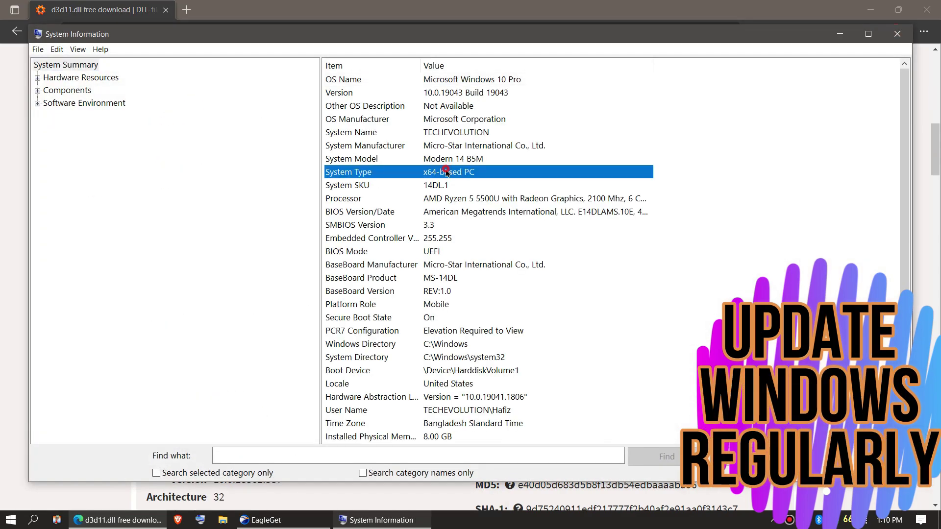
click(455, 91)
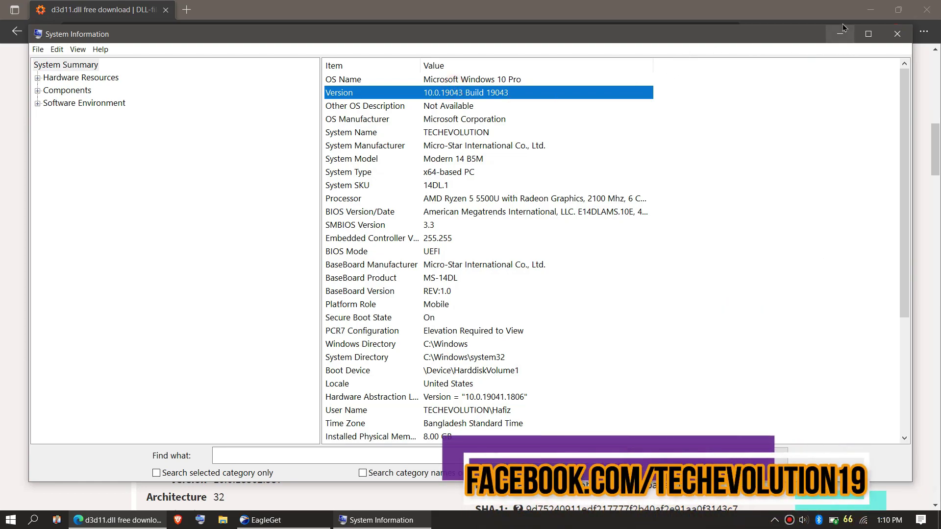
click(838, 34)
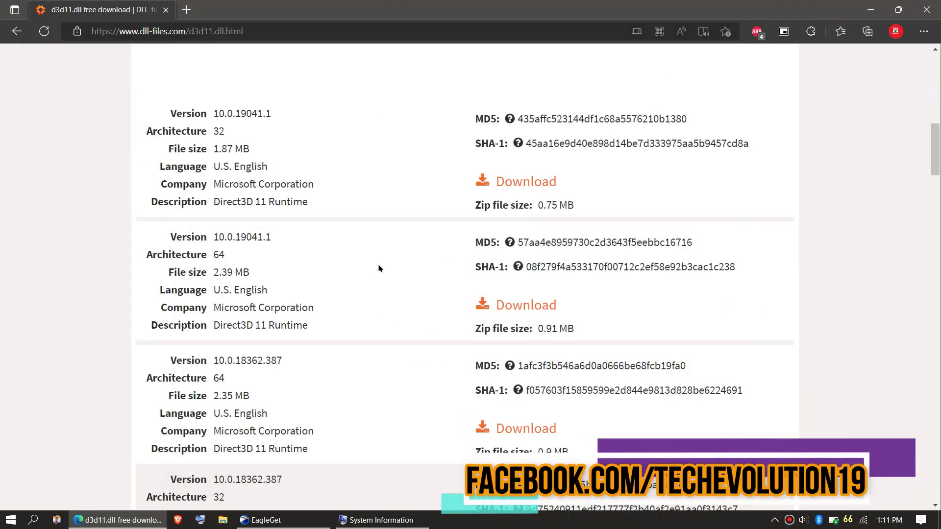
Step: Start downloading the 64-bit 10.0.19041.1 version of d3d11.dll
click(515, 307)
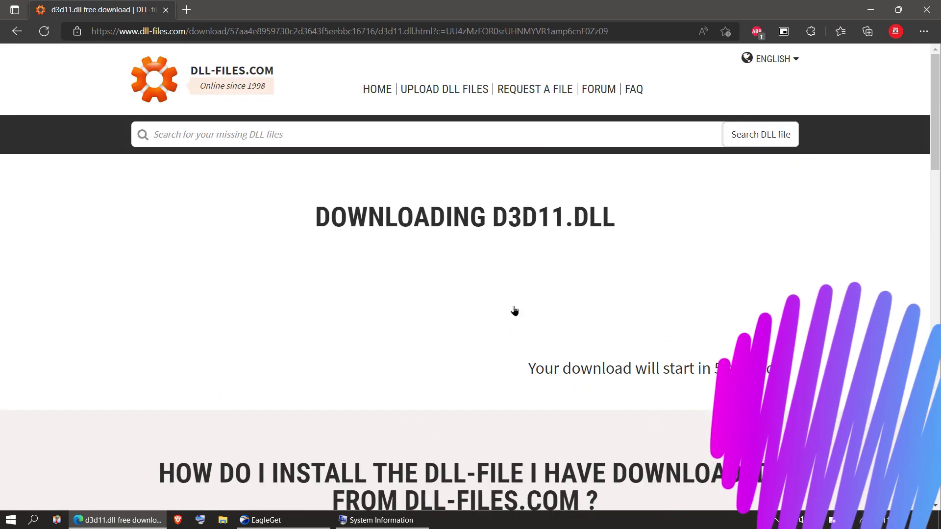
scroll(455, 299, down, 3)
scroll(456, 298, down, 1)
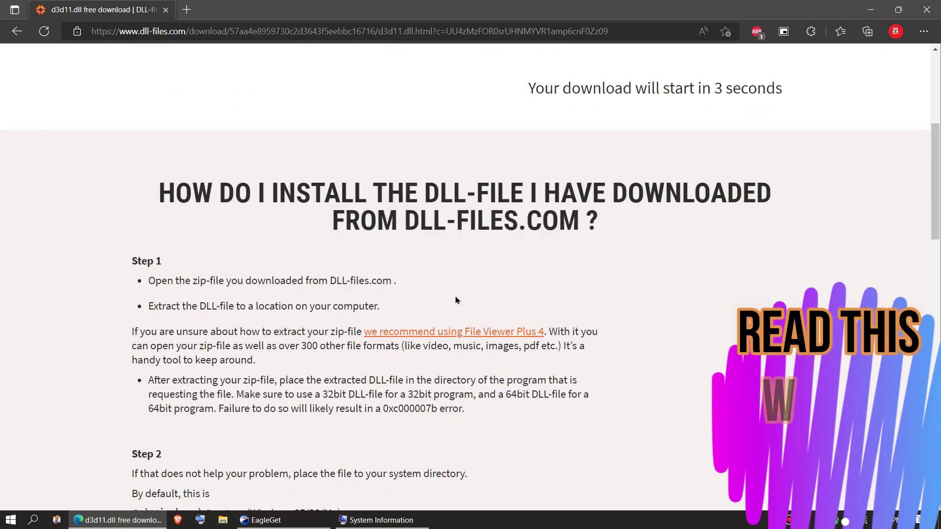
scroll(456, 301, down, 3)
scroll(213, 252, down, 3)
scroll(192, 250, down, 1)
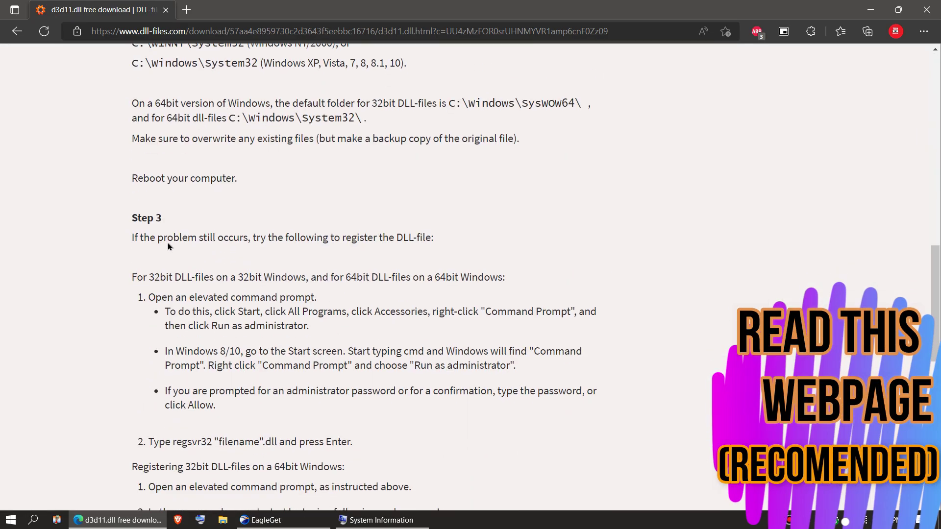
scroll(288, 344, down, 2)
scroll(442, 367, up, 3)
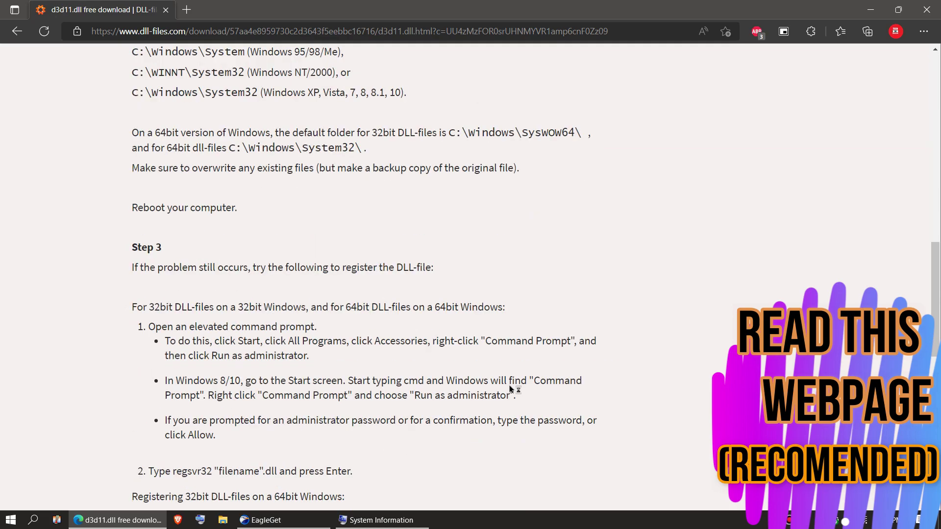
scroll(509, 388, up, 3)
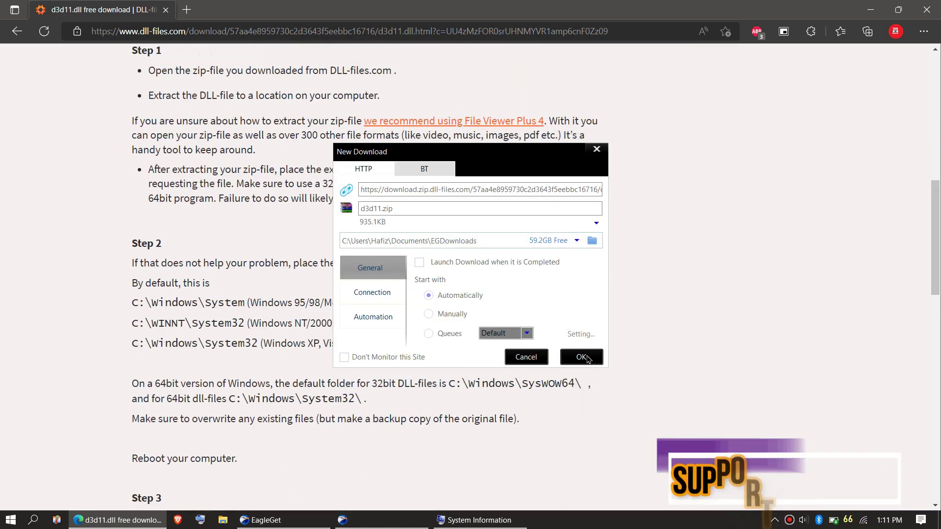
Step: Confirm the d3d11.zip download and select d3d11.dll inside the archive in WinRAR
click(581, 357)
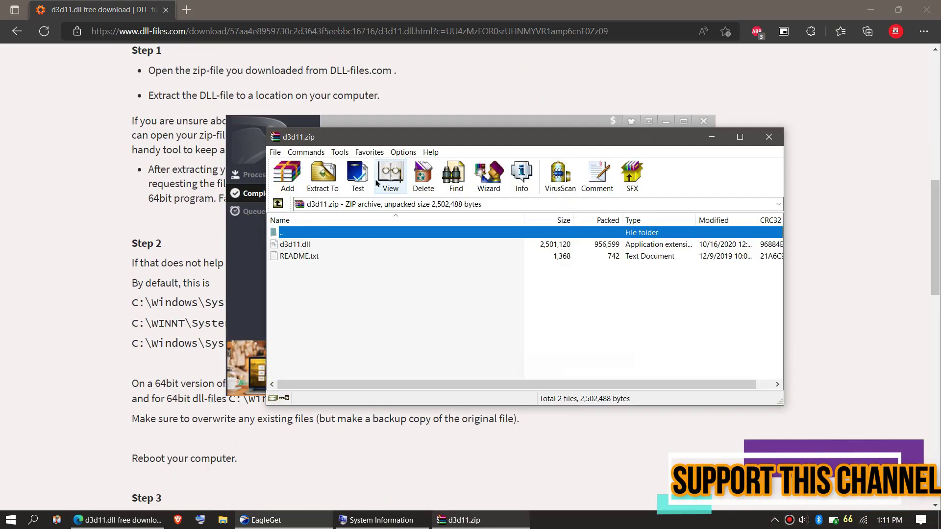
click(297, 246)
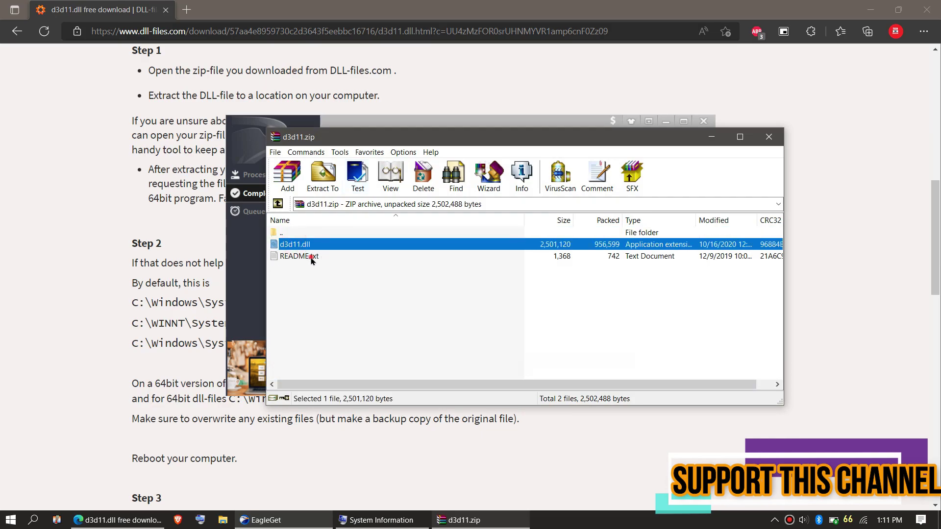
click(311, 257)
click(308, 245)
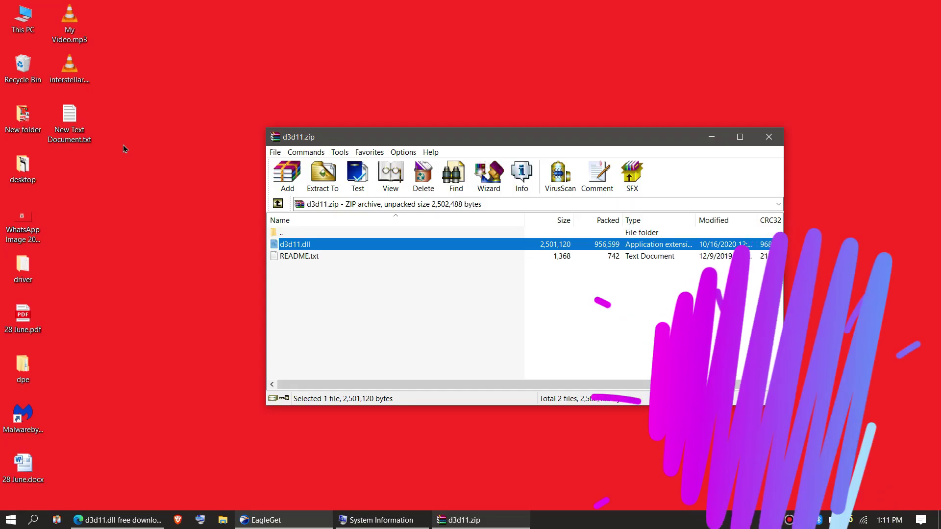
Step: Browse from This PC into C:\Windows\System32
double_click(13, 23)
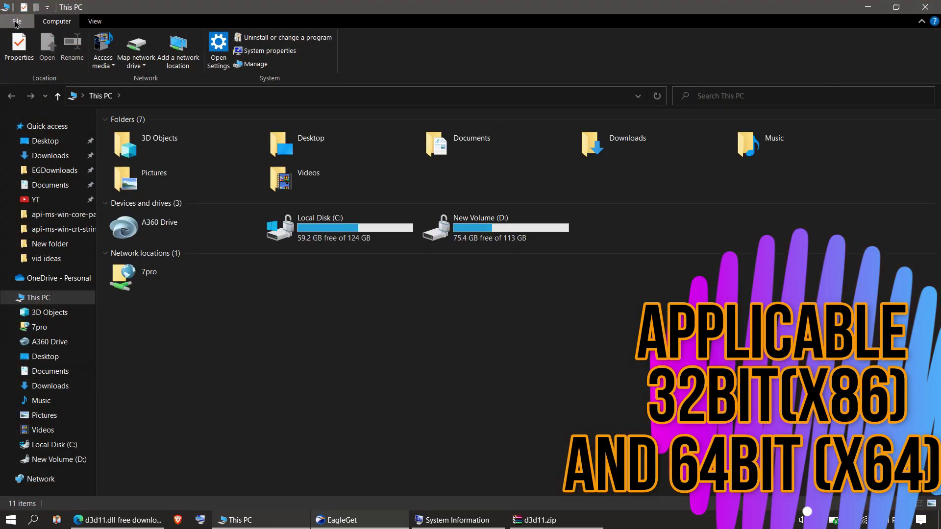
double_click(332, 235)
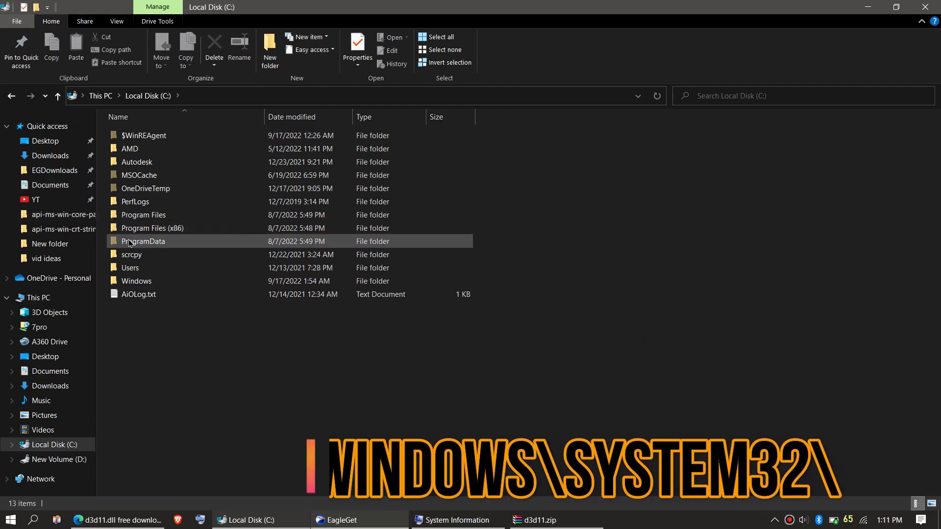
double_click(151, 281)
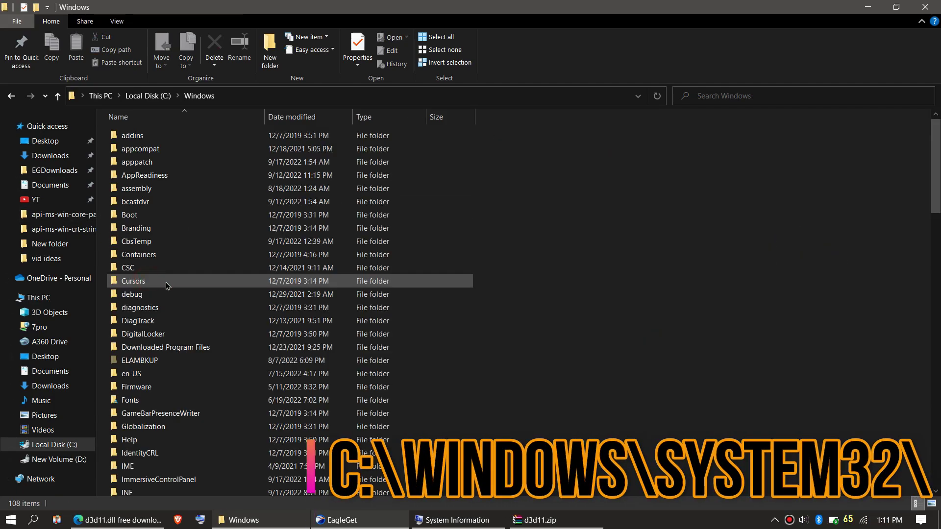
scroll(167, 285, down, 6)
scroll(191, 302, down, 1)
scroll(236, 331, down, 5)
scroll(269, 351, down, 3)
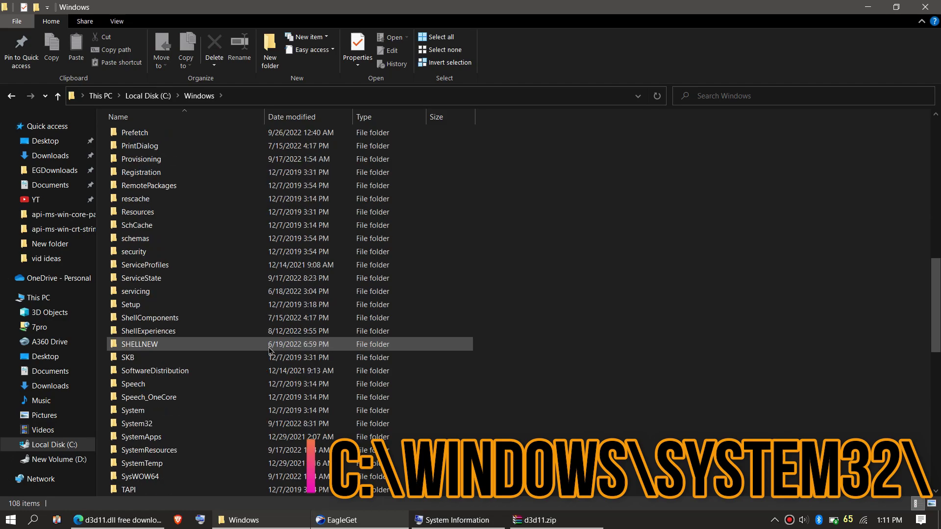
scroll(270, 352, down, 2)
scroll(269, 352, down, 2)
scroll(269, 351, down, 1)
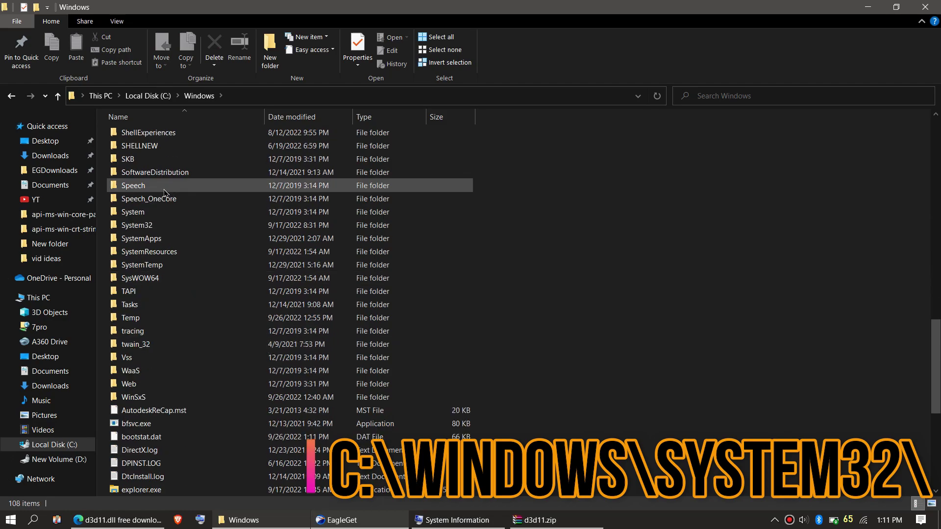
double_click(168, 225)
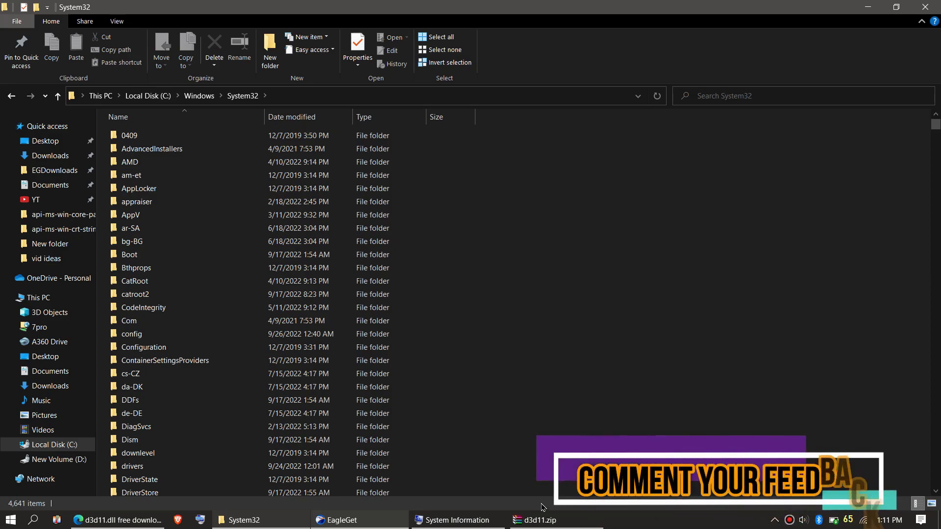
Step: Replace the existing d3d11.dll in System32, confirm it with a folder search, then close Explorer
click(545, 523)
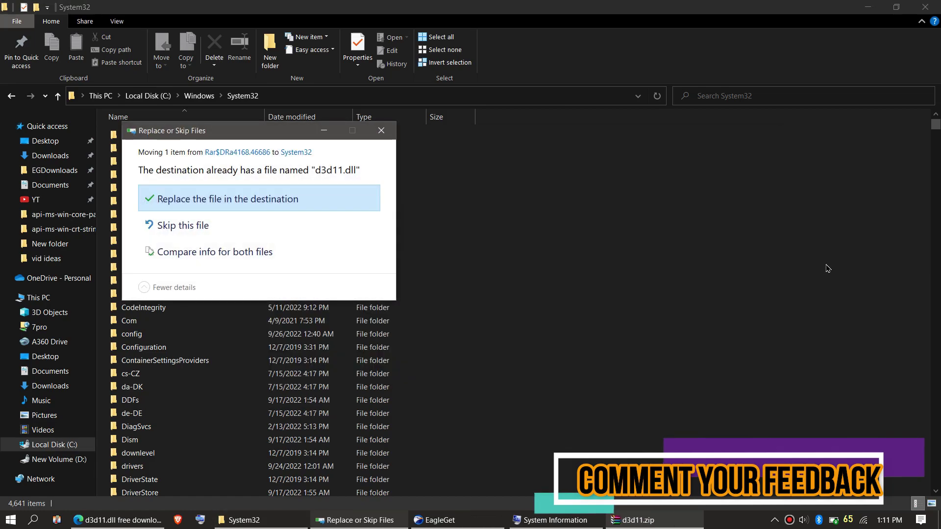
click(204, 198)
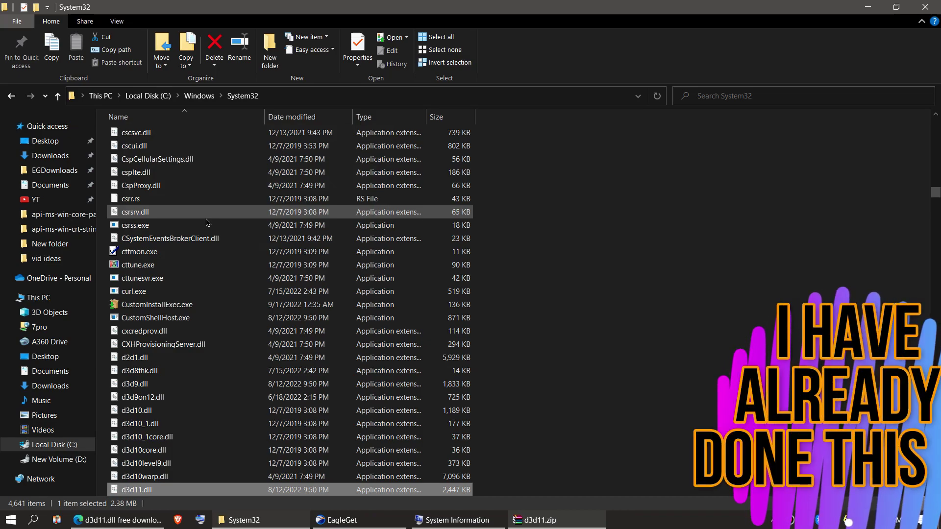
click(743, 96)
text(d3d11)
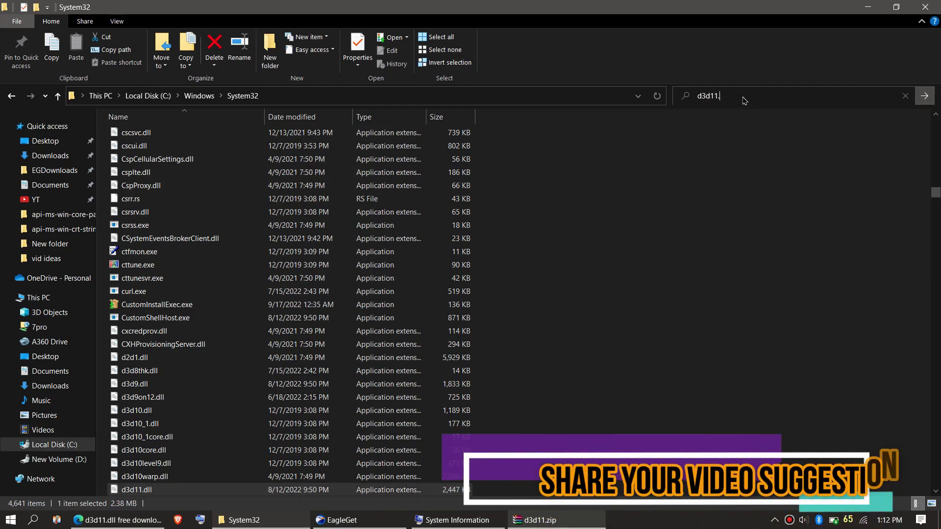
text(.dl)
key(Return)
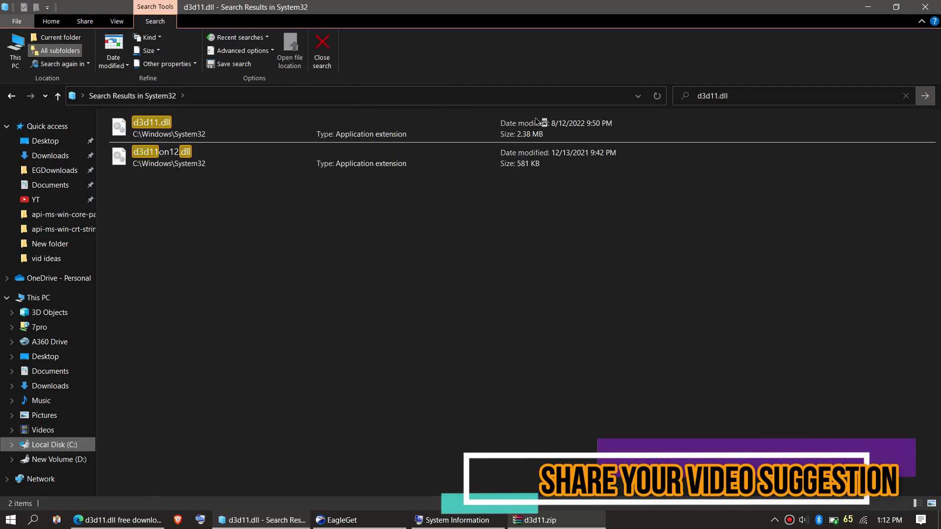
click(932, 6)
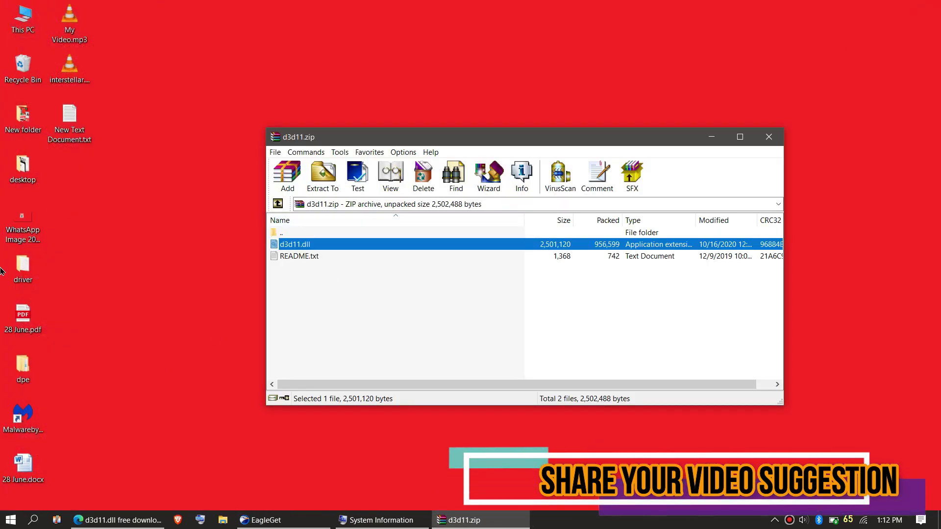
Step: Launch File Explorer to This PC from the Start menu
click(11, 520)
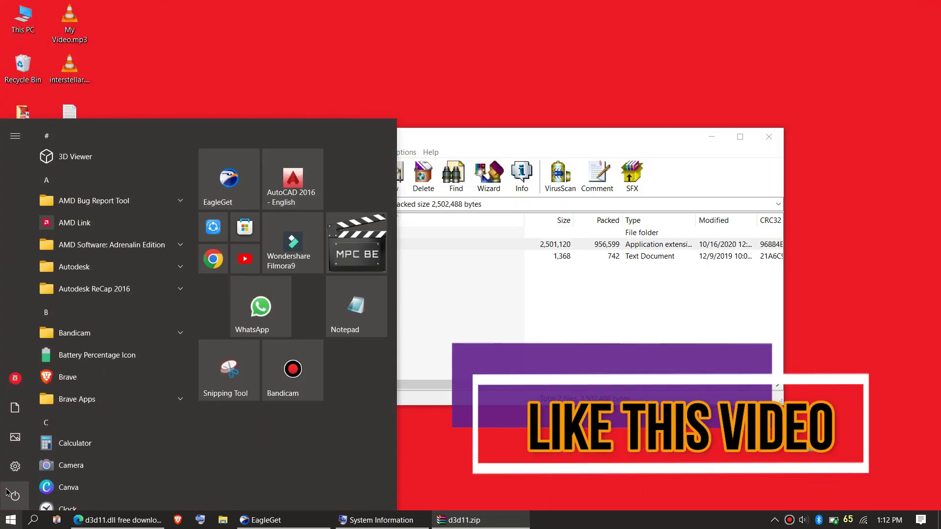
click(18, 491)
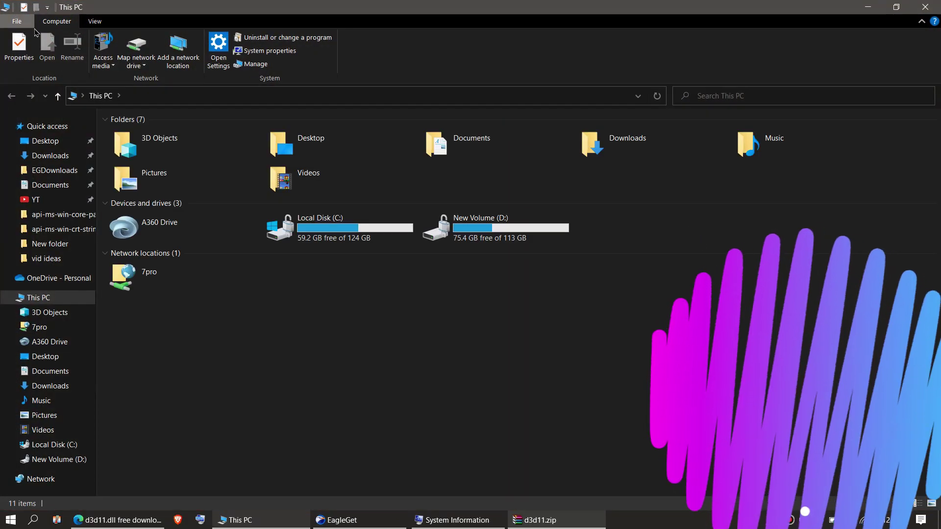
Step: Browse into C:\Windows\SysWOW64
double_click(335, 229)
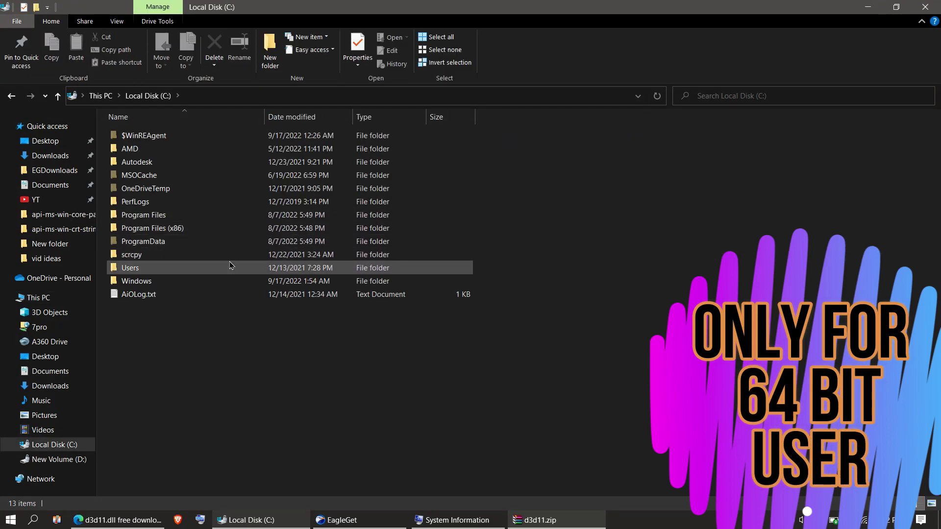
click(197, 281)
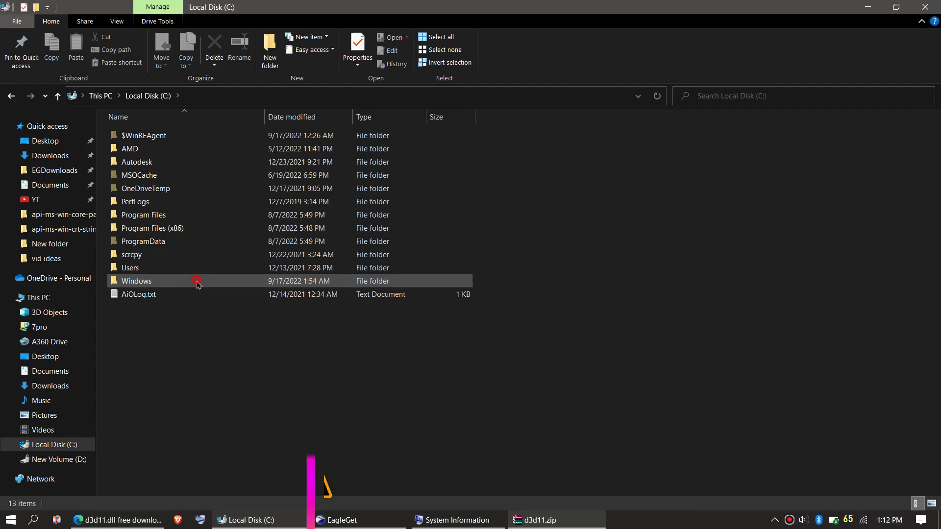
double_click(197, 281)
scroll(341, 416, down, 6)
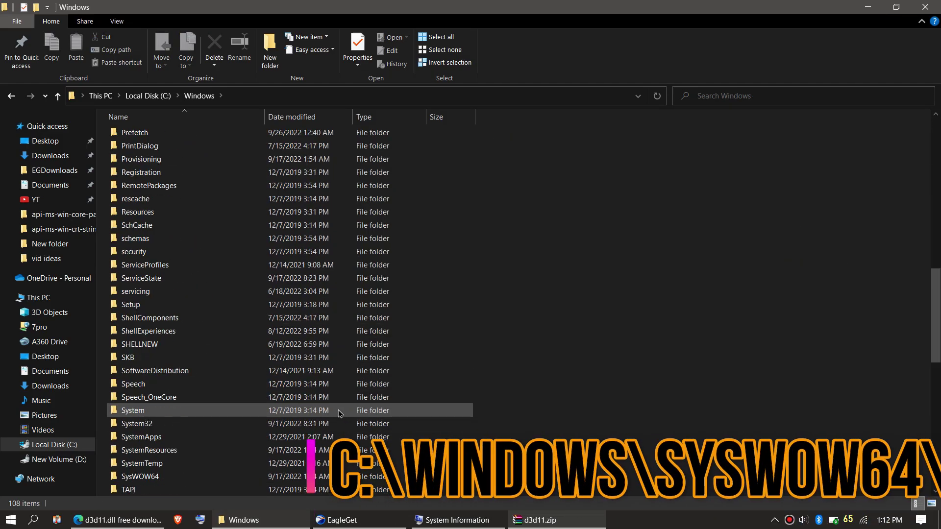
scroll(339, 414, down, 6)
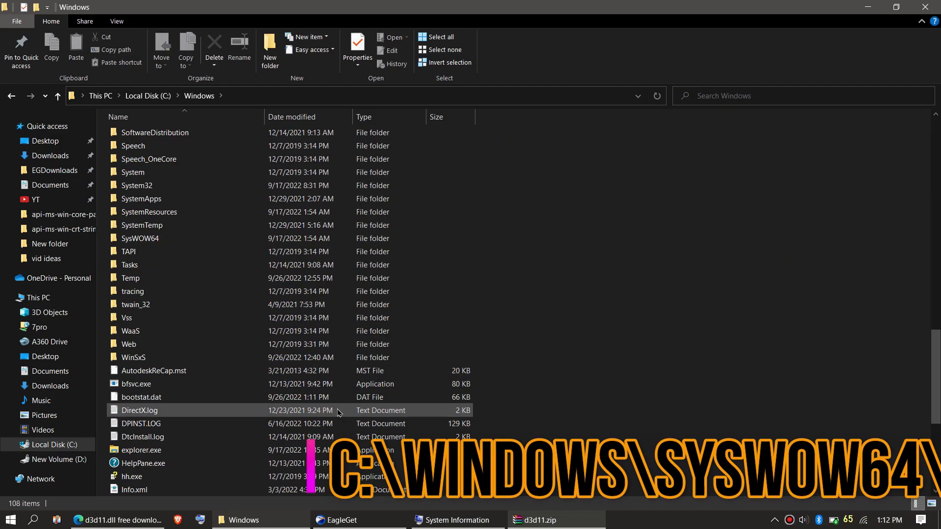
double_click(179, 243)
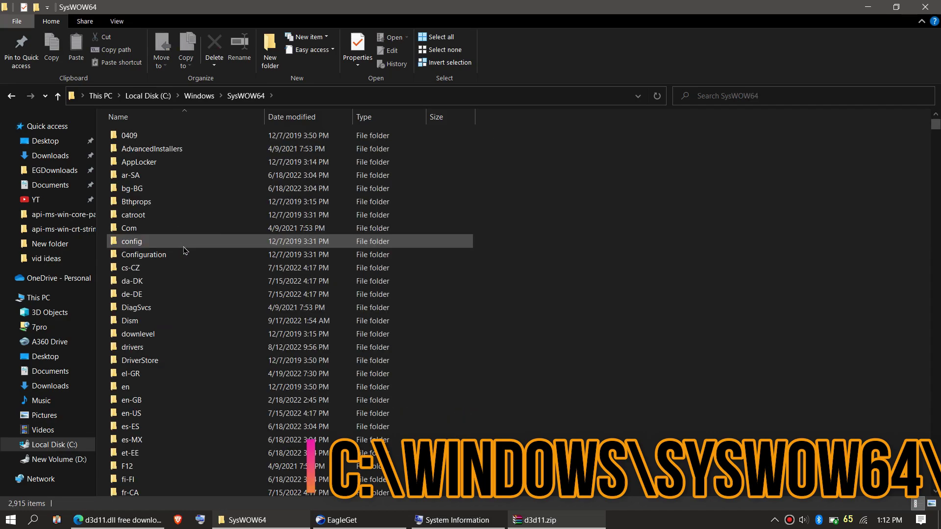
Step: Drag d3d11.dll from the archive into SysWOW64, replacing the existing file
click(543, 520)
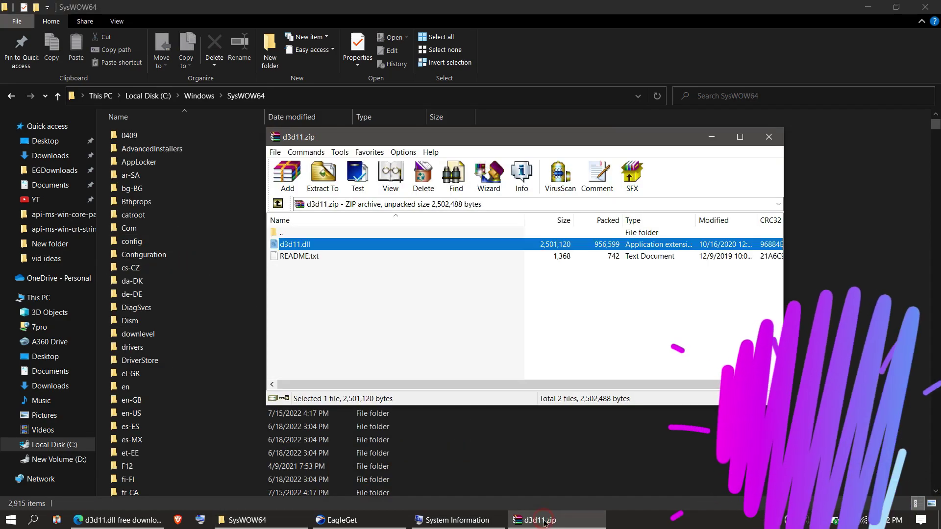
drag(337, 236, 347, 253)
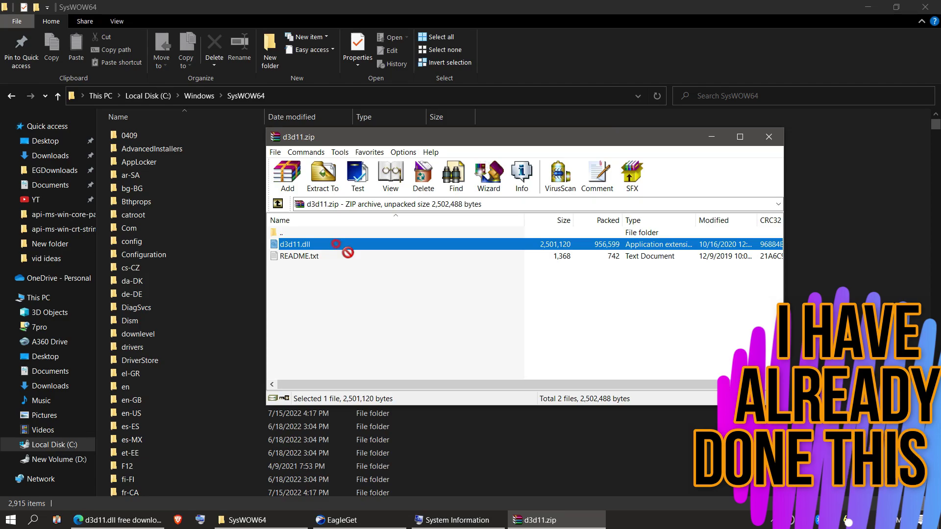
drag(879, 363, 880, 364)
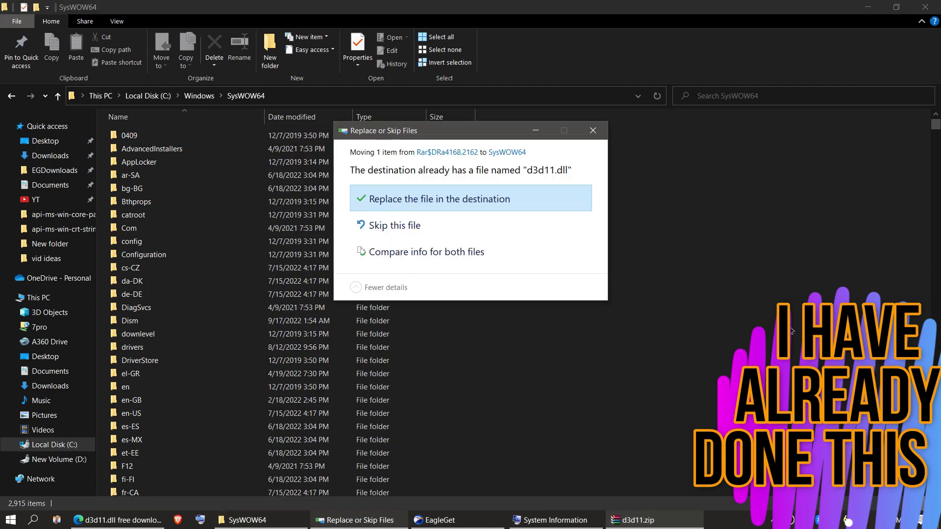
click(509, 207)
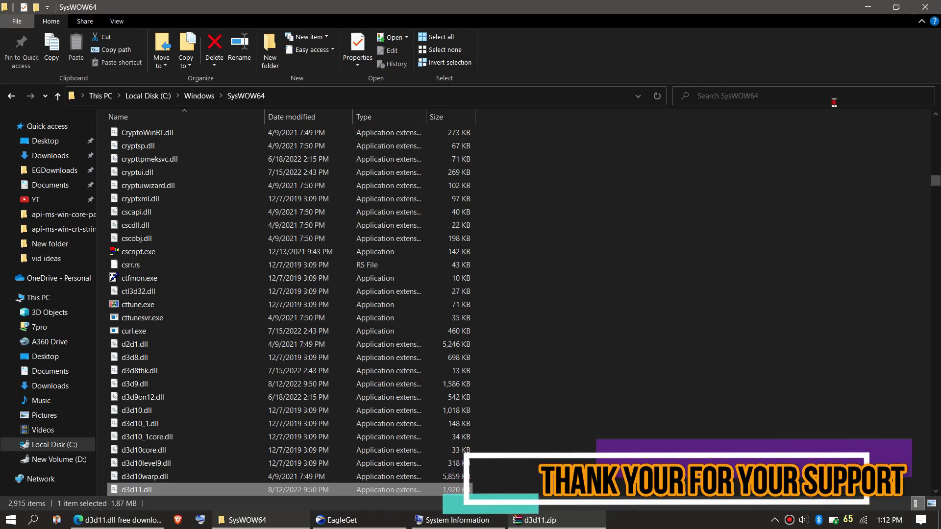
Step: Confirm d3d11.dll in SysWOW64 with a folder search, close Explorer, then head back to the browser for Microsoft DirectX
click(835, 97)
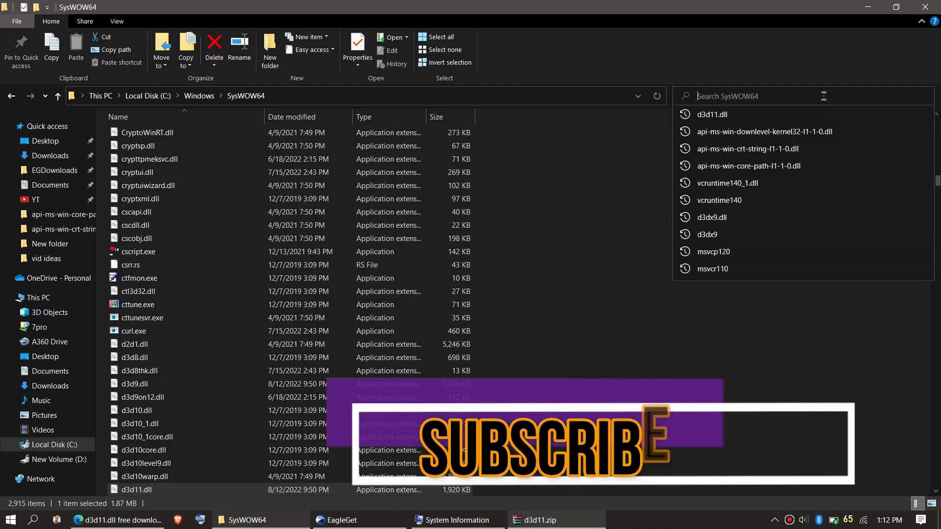
click(723, 114)
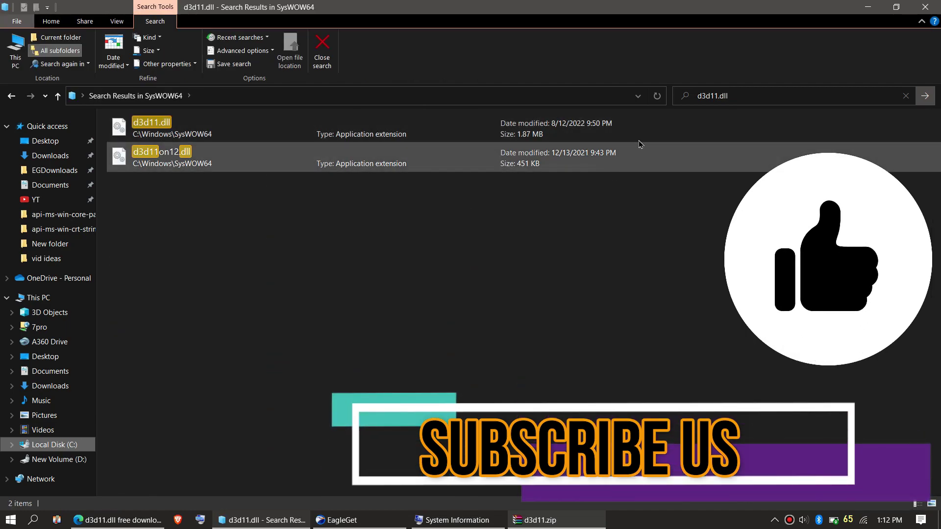
click(924, 9)
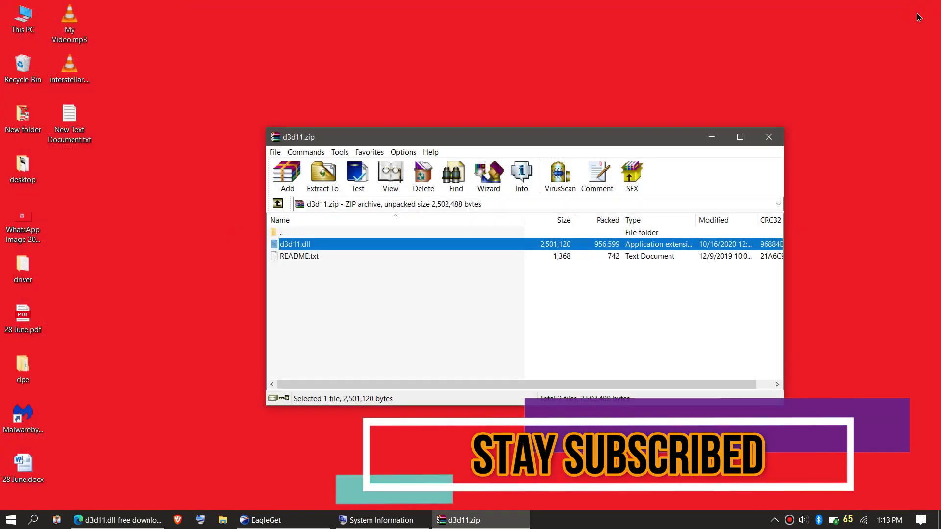
click(10, 519)
click(15, 496)
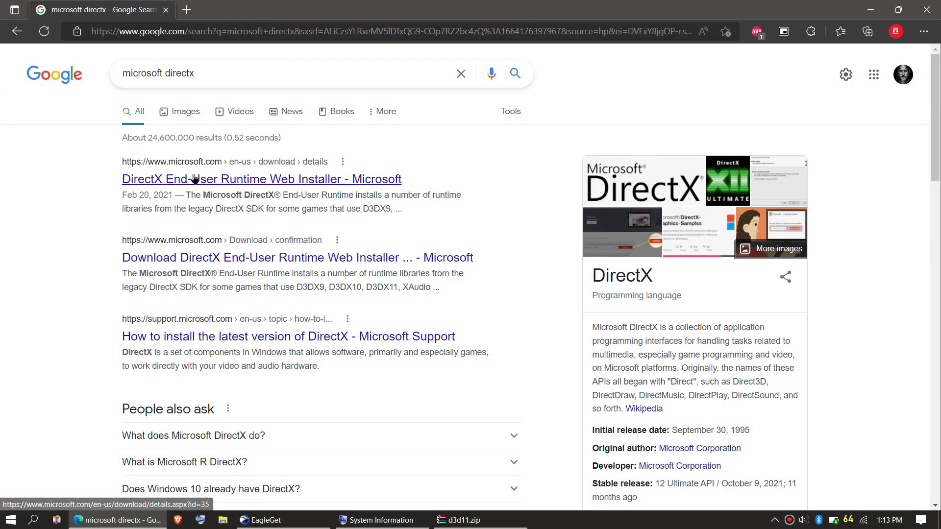
Step: Go to Microsoft's 'Download DirectX End-User Runtime Web Installer' result from Google Search
click(188, 262)
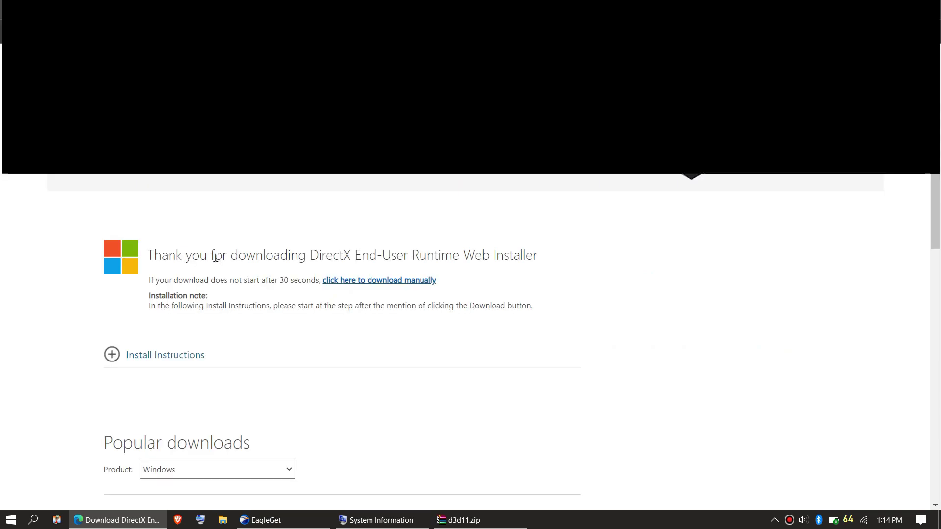
scroll(216, 261, down, 3)
scroll(216, 262, up, 2)
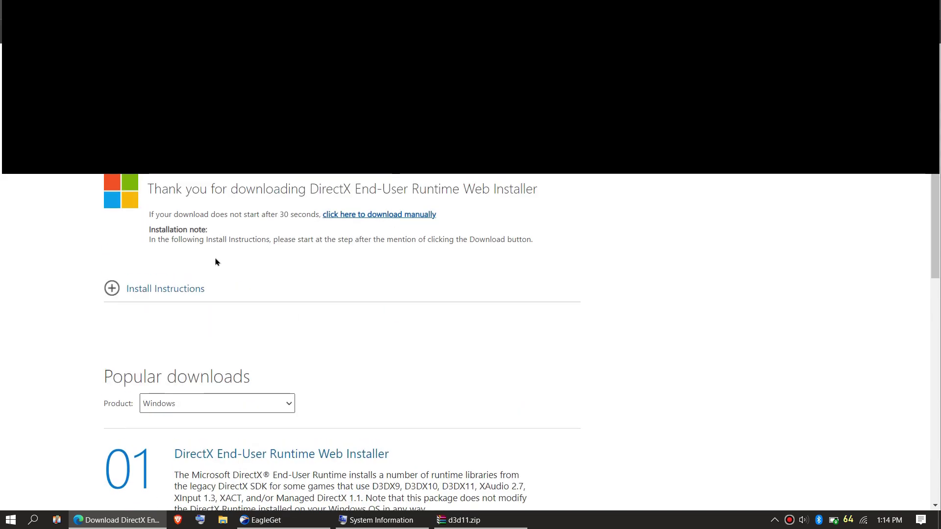
scroll(213, 295, down, 2)
scroll(219, 315, down, 3)
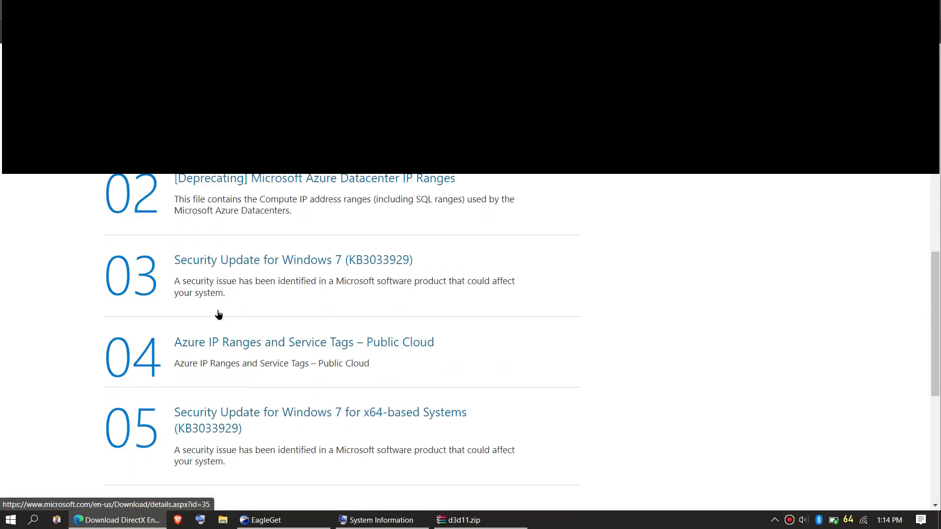
scroll(216, 314, down, 3)
scroll(213, 306, up, 6)
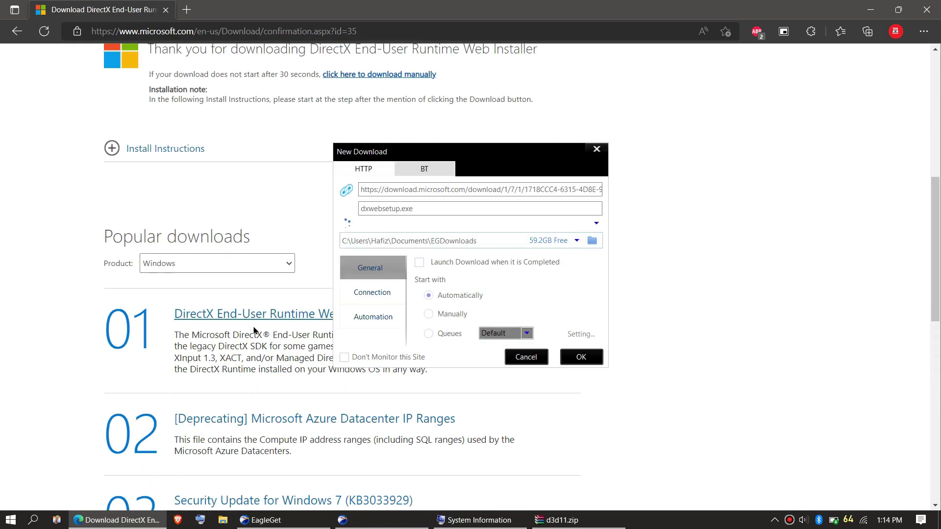
Step: Review the installer's file name dxwebsetup(1).exe and its EGDownloads save path in the prompt
click(407, 208)
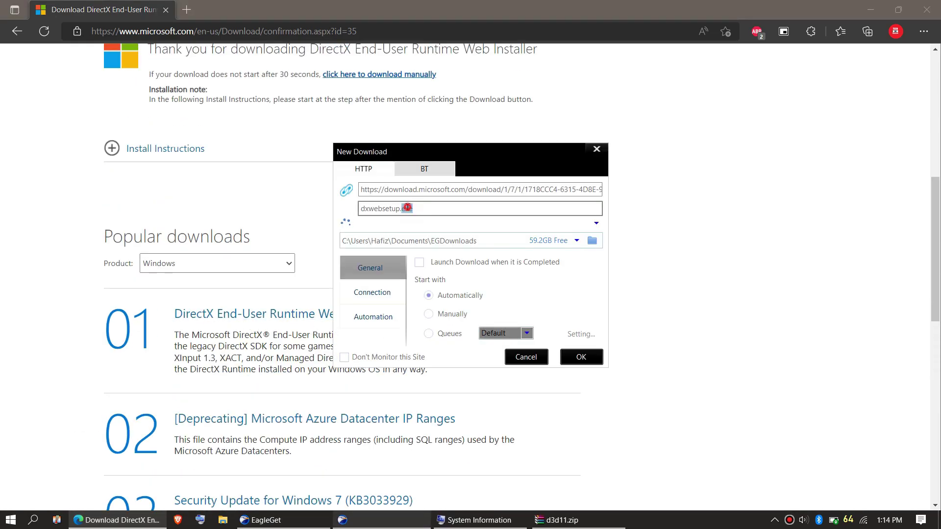